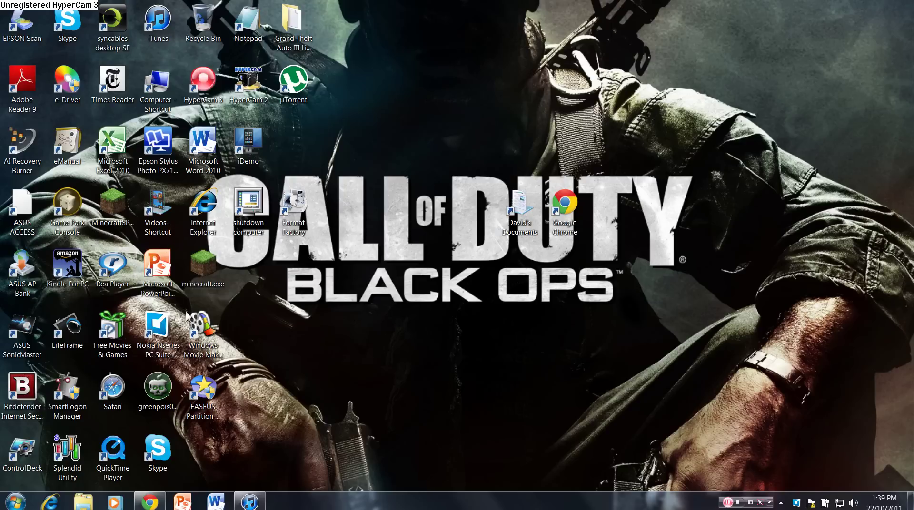
Launch greenpois0n from the desktop, drag-select some desktop shortcuts, then clear the selection.
double_click(167, 396)
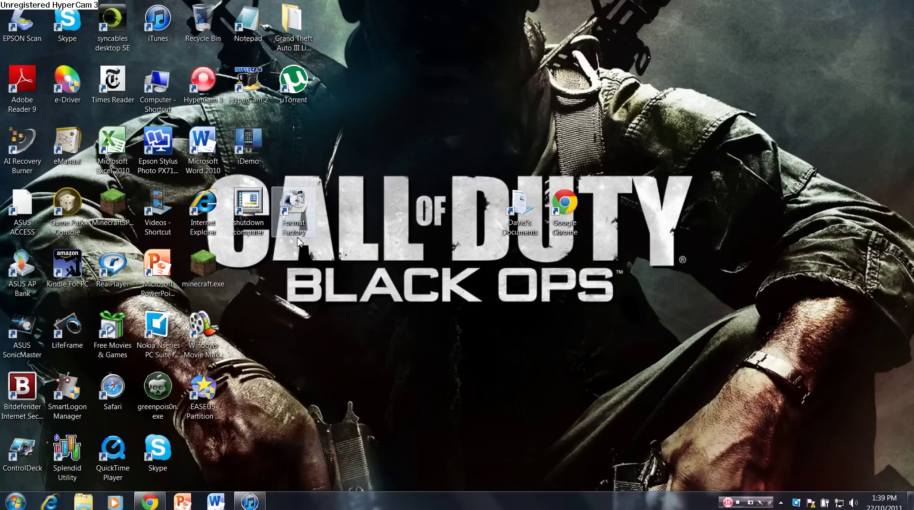
drag(317, 162, 397, 237)
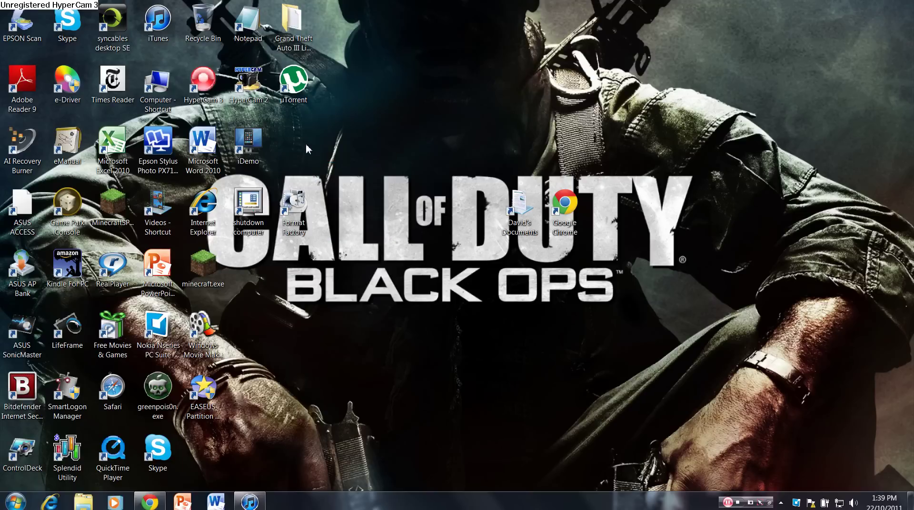
drag(270, 168, 406, 305)
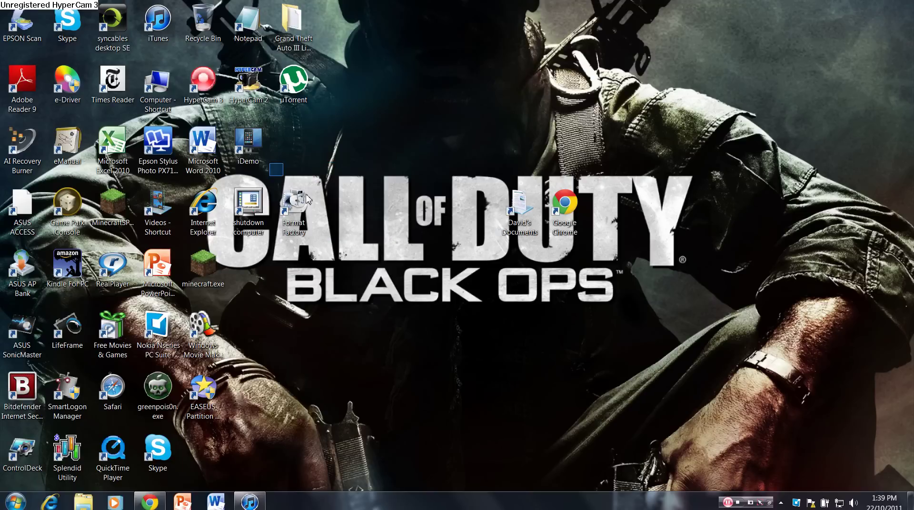
click(406, 302)
mouse_move(158, 391)
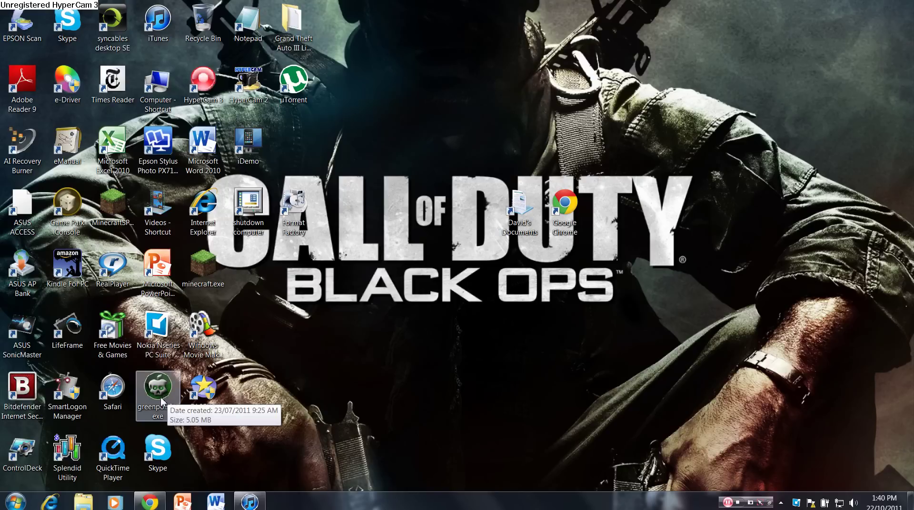
Relaunch greenpois0n, decline the AppleTV jailbreak prompt, then close the tool.
click(162, 401)
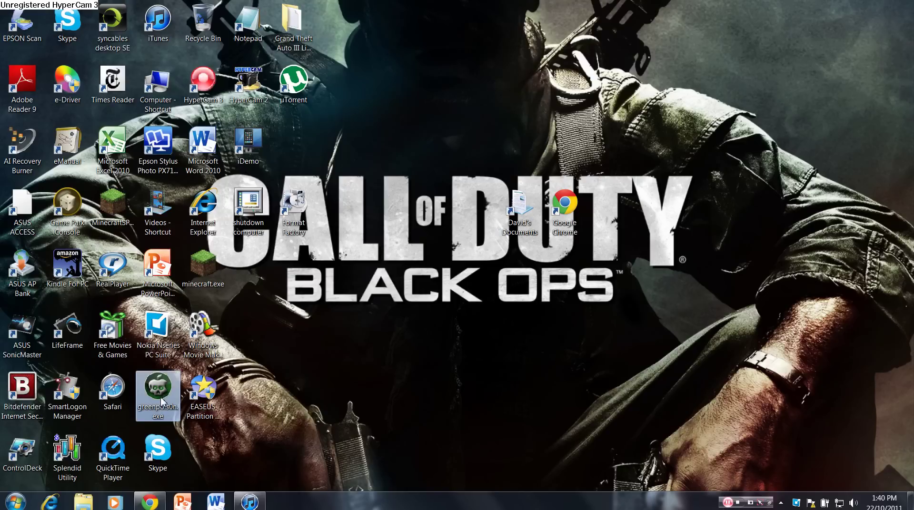
double_click(162, 401)
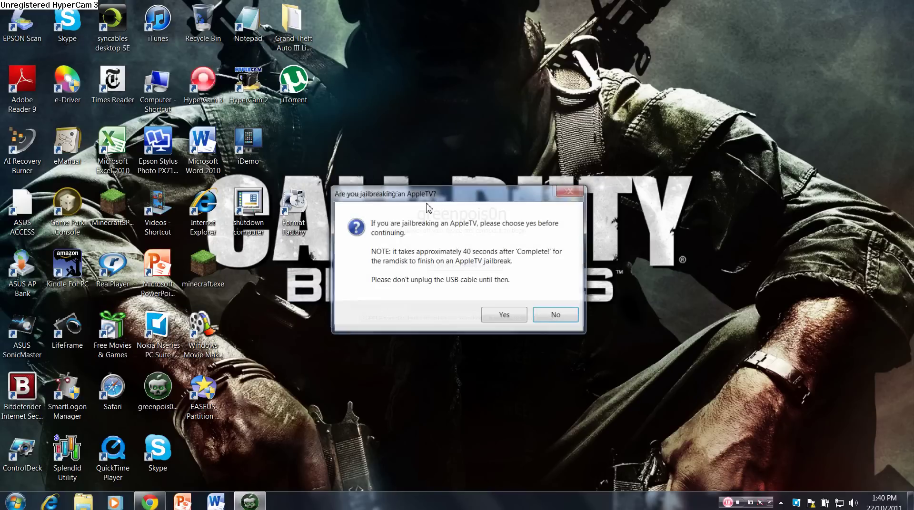
click(566, 318)
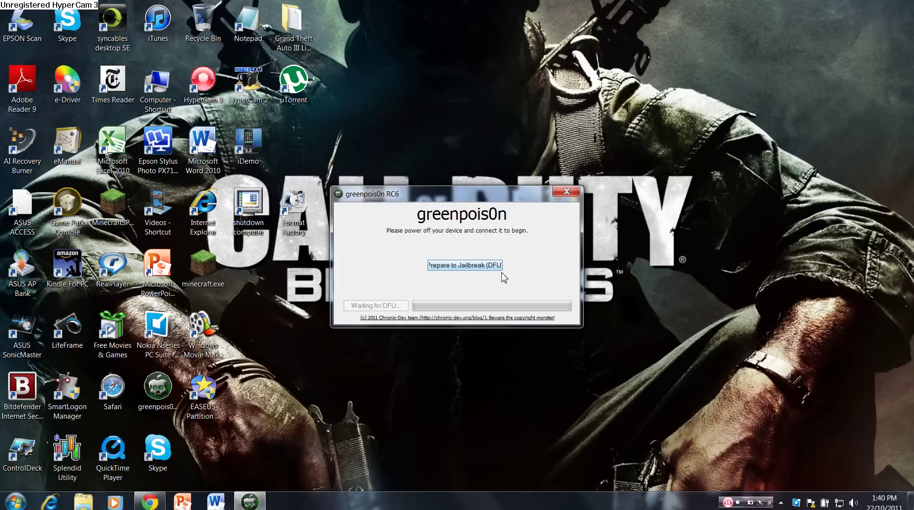
click(566, 191)
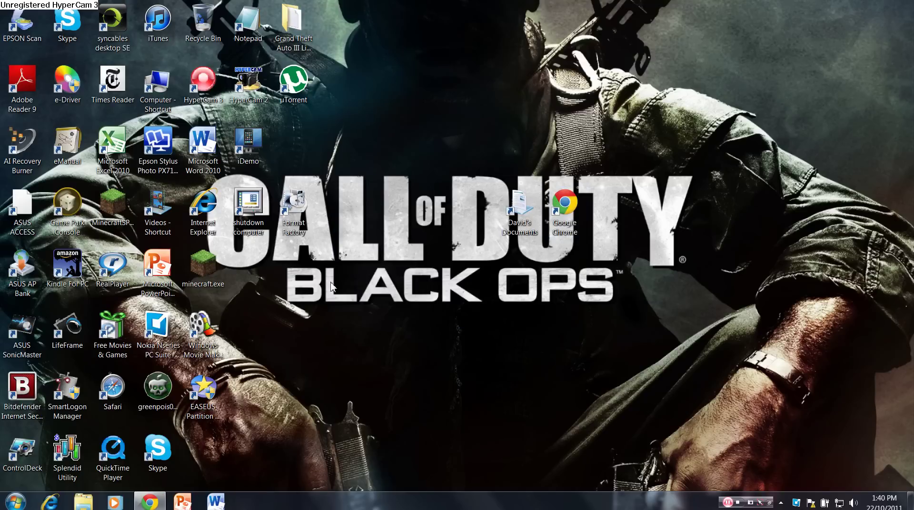
Open Google Chrome maximized and search Google for greenpois0n.
double_click(580, 219)
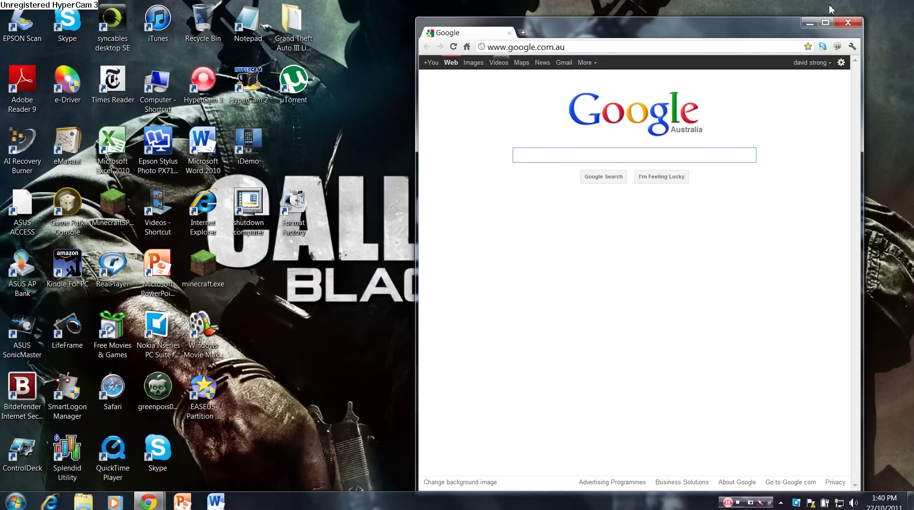
click(825, 22)
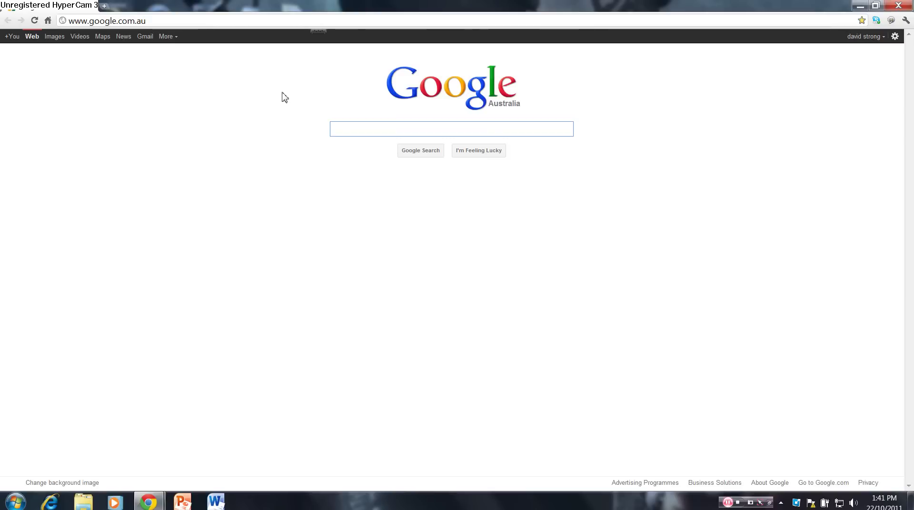
text(greenpoise)
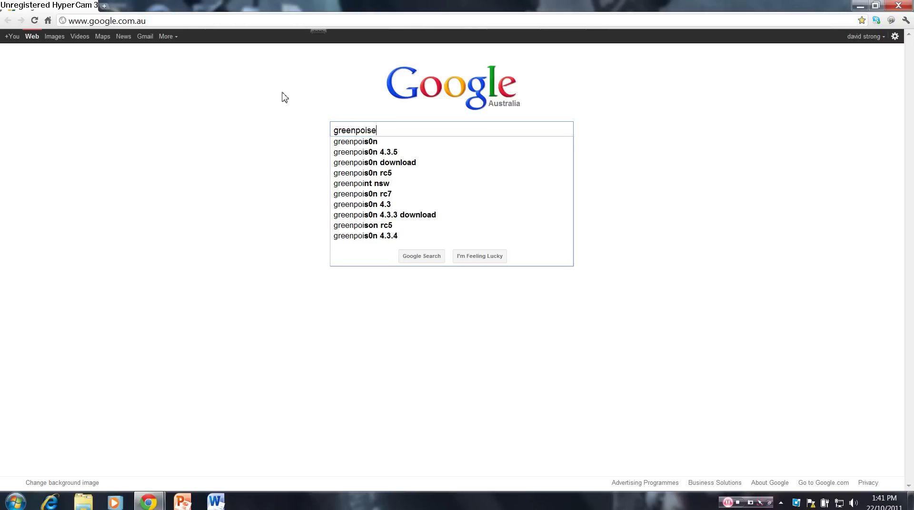
text(s0)
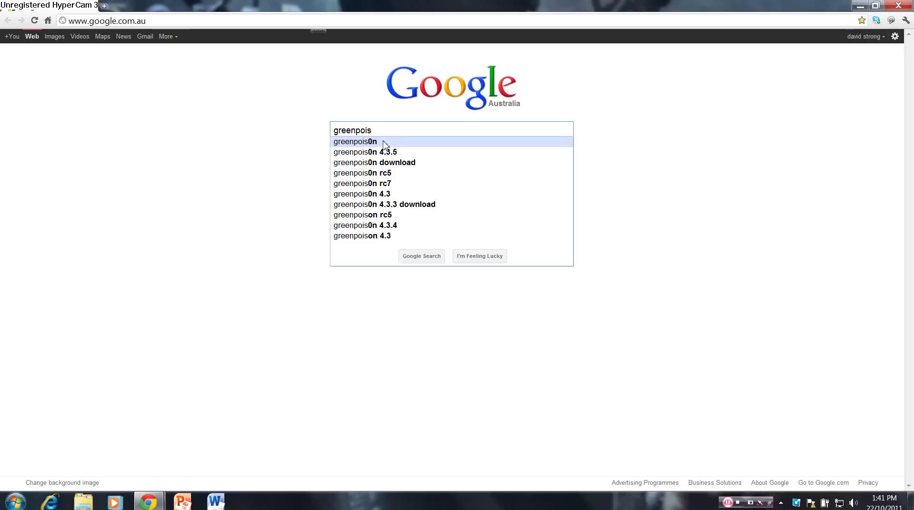
text(n)
key(Return)
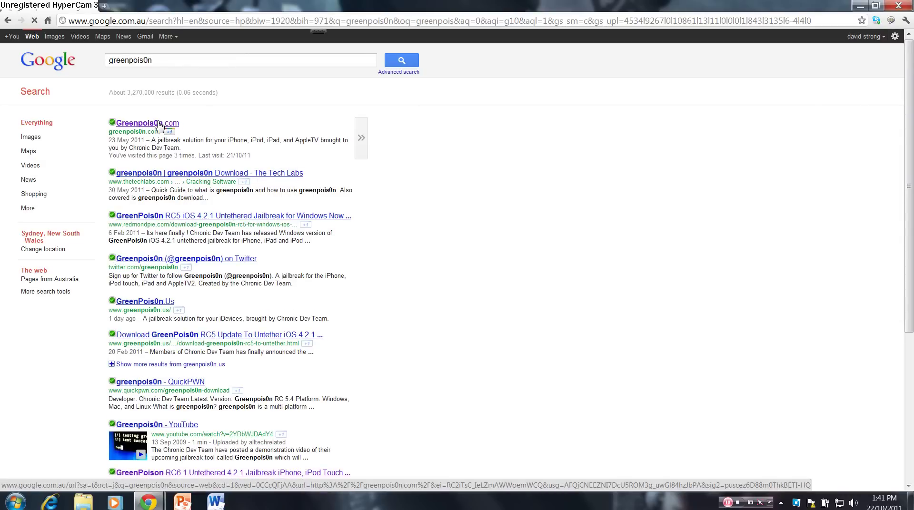
Open the Greenpois0n.com result at the top of the search results.
click(159, 125)
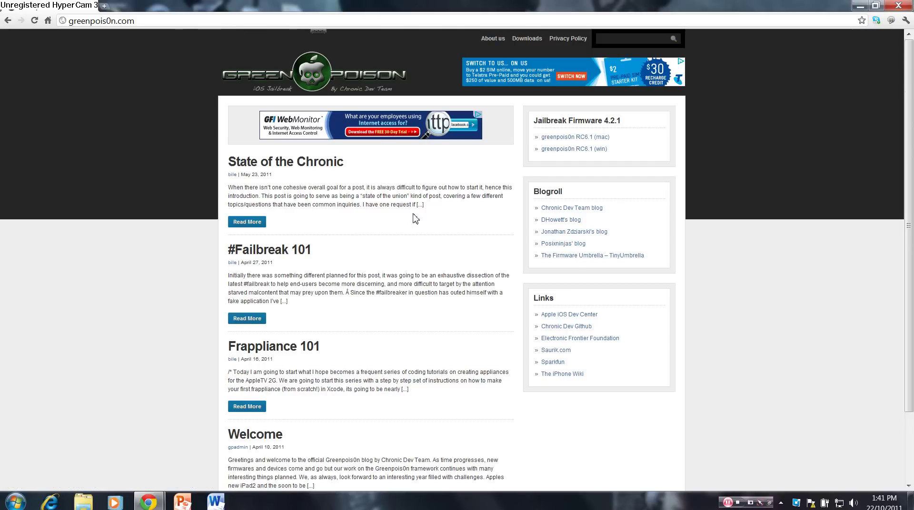
Minimize Chrome and bring up, then dismiss, the PowerPoint shortcut's context menu.
click(856, 8)
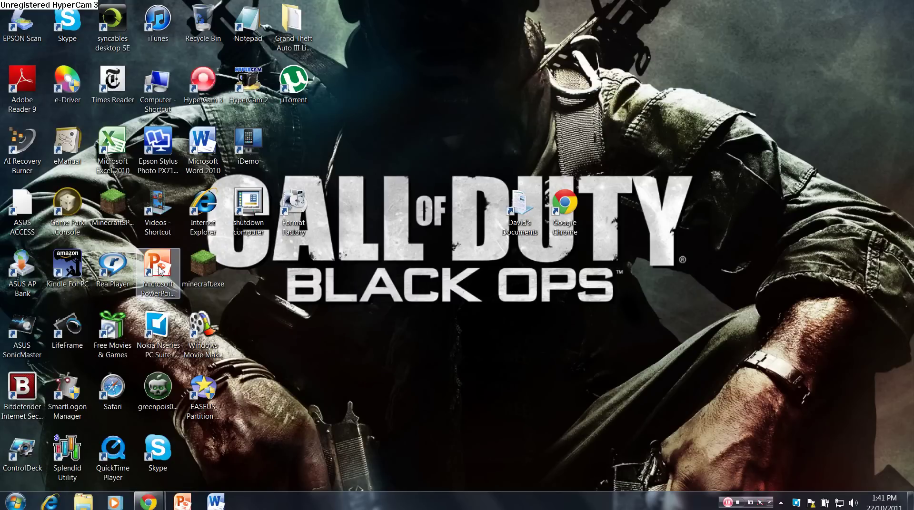
double_click(158, 266)
right_click(158, 266)
click(533, 295)
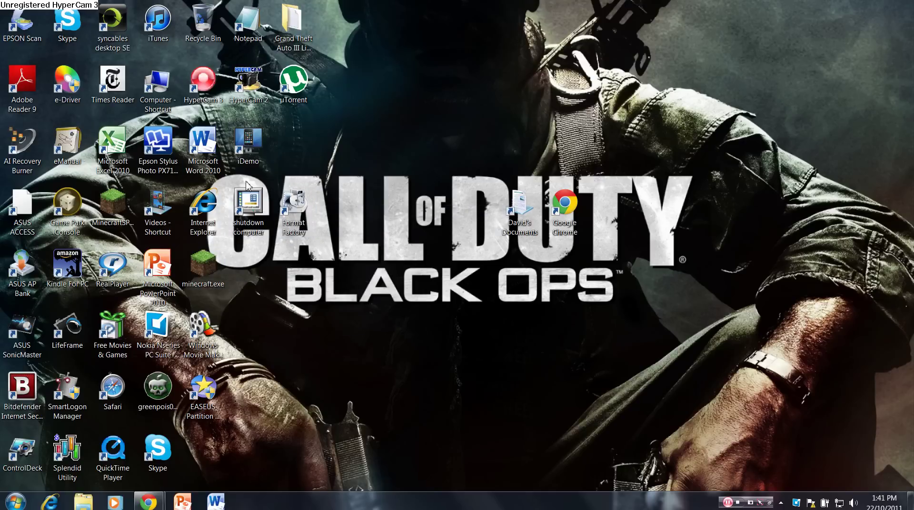
Browse Documents into the 2011 folder, view a zip's Extract options, then close Explorer.
double_click(523, 220)
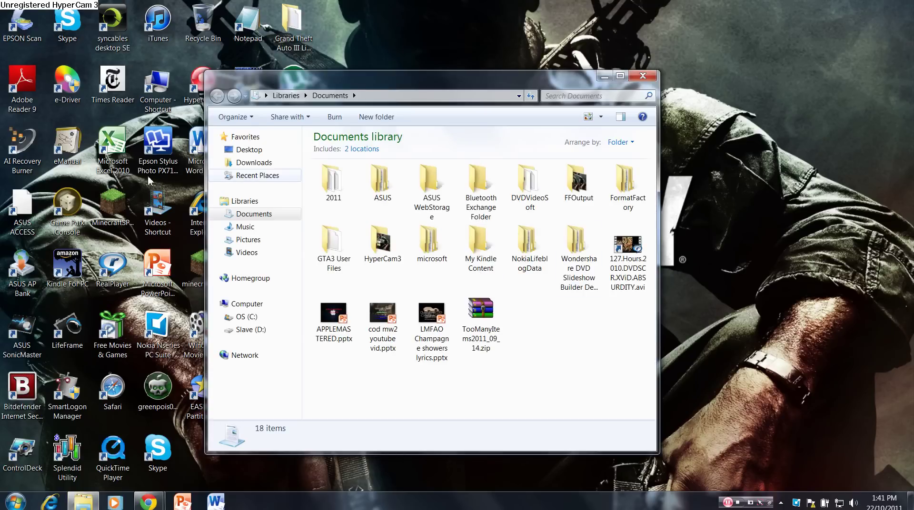
double_click(346, 199)
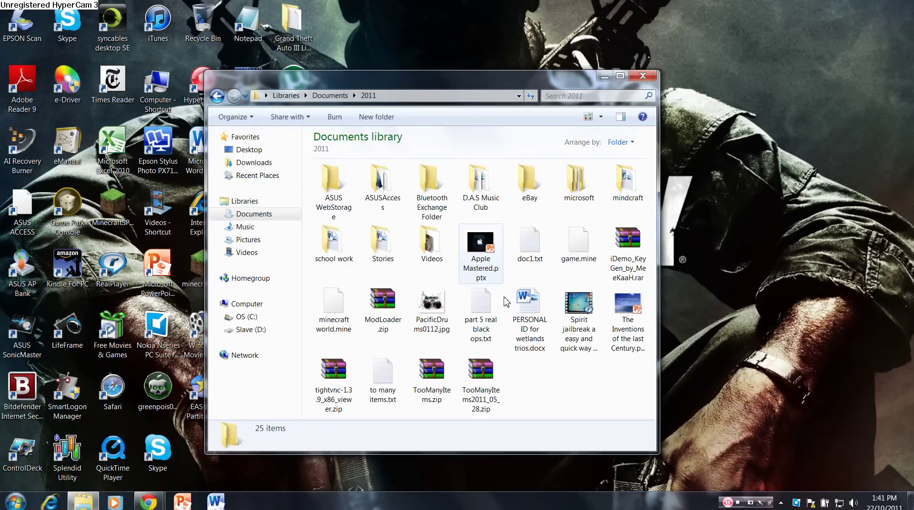
right_click(478, 393)
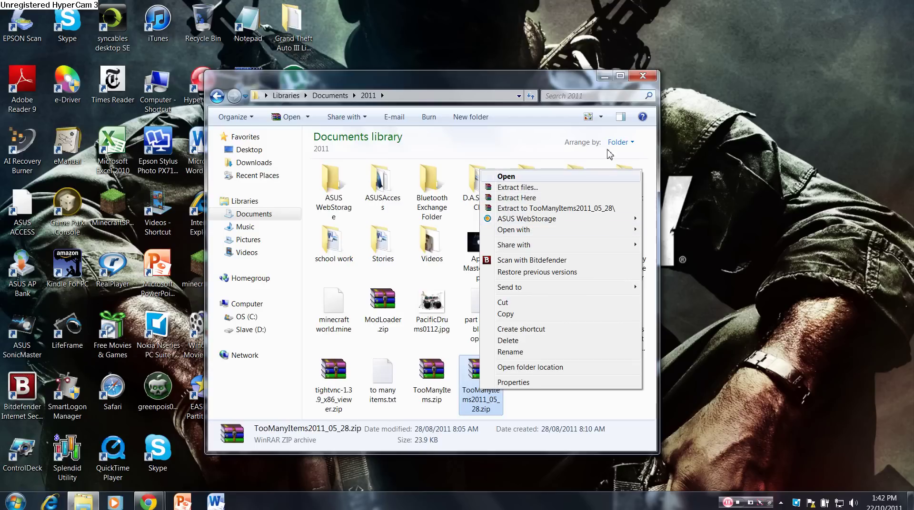
click(645, 77)
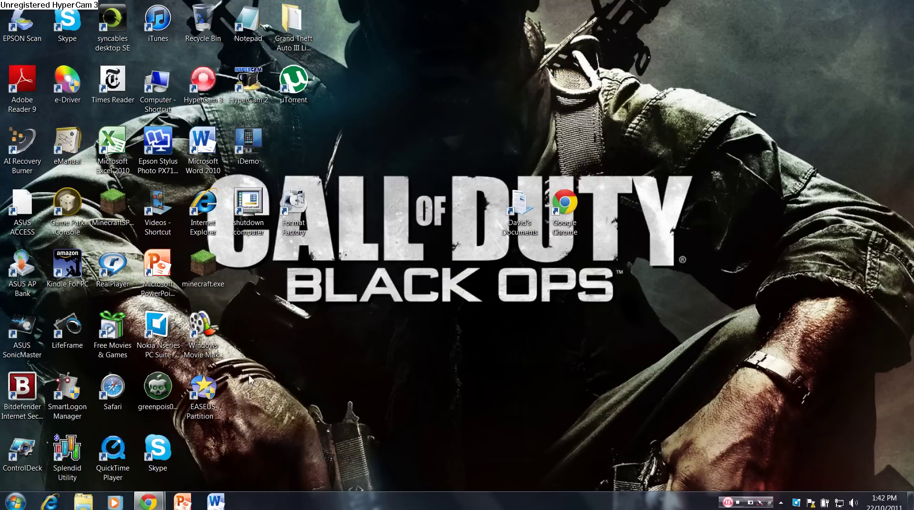
Relaunch greenpois0n.exe and answer No to the AppleTV jailbreak question.
double_click(168, 394)
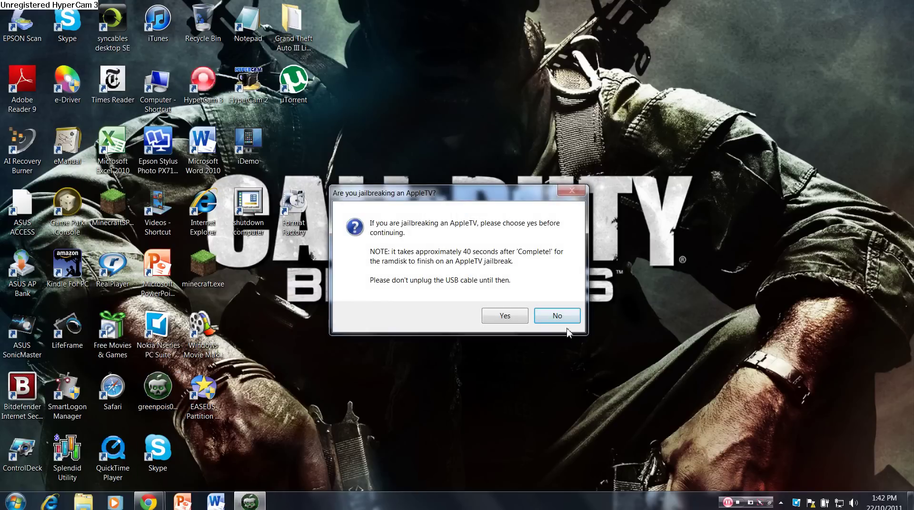
click(569, 315)
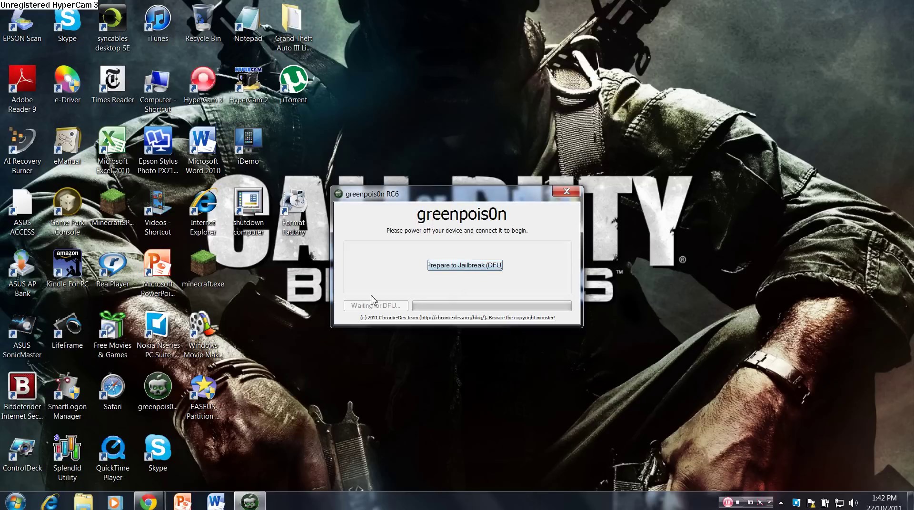
Close greenpois0n, relaunch it, then drag-select a row of desktop shortcuts and clear the selection.
click(567, 192)
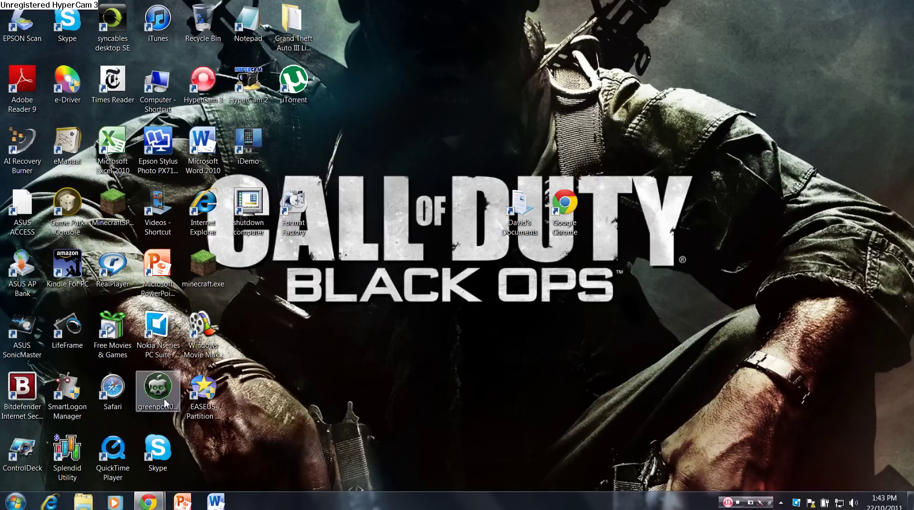
click(166, 402)
double_click(162, 387)
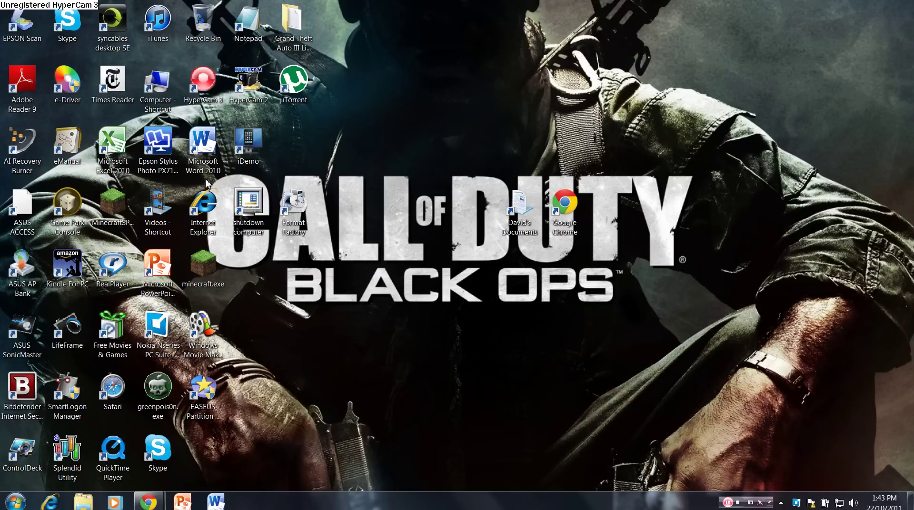
drag(206, 179, 354, 209)
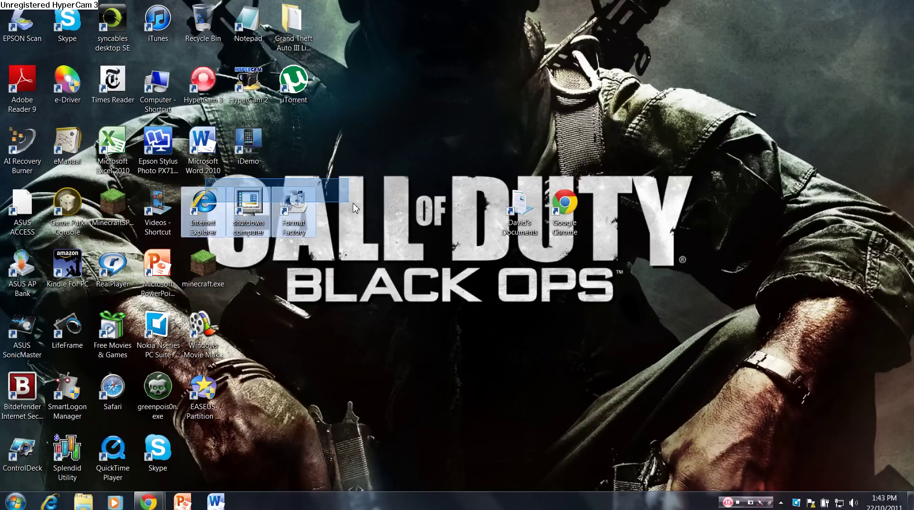
click(353, 288)
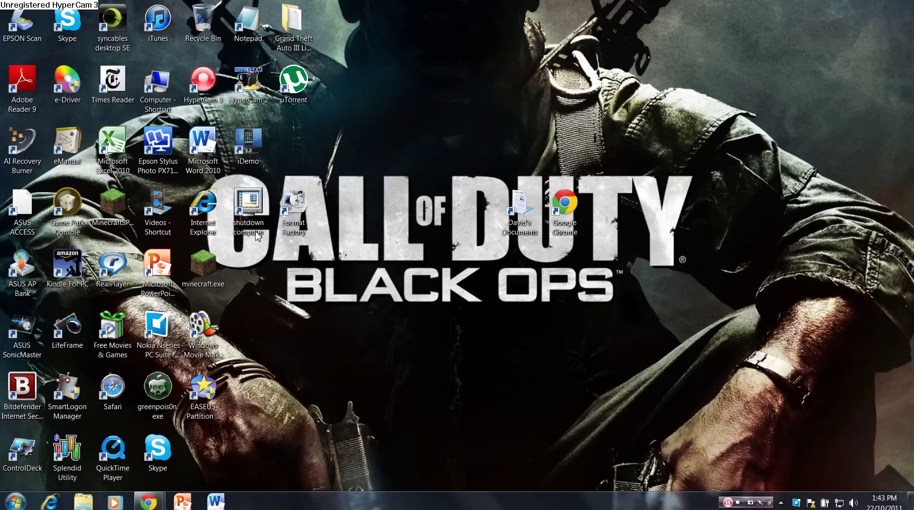